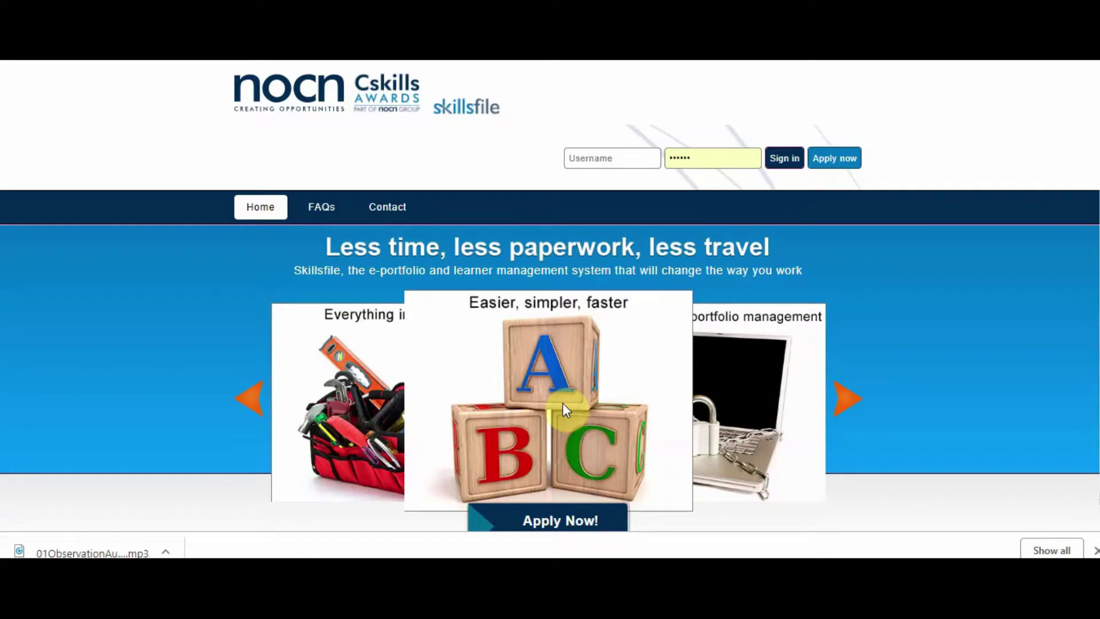
Step: Sign in with the saved username suggestion and the re-entered account password
click(598, 157)
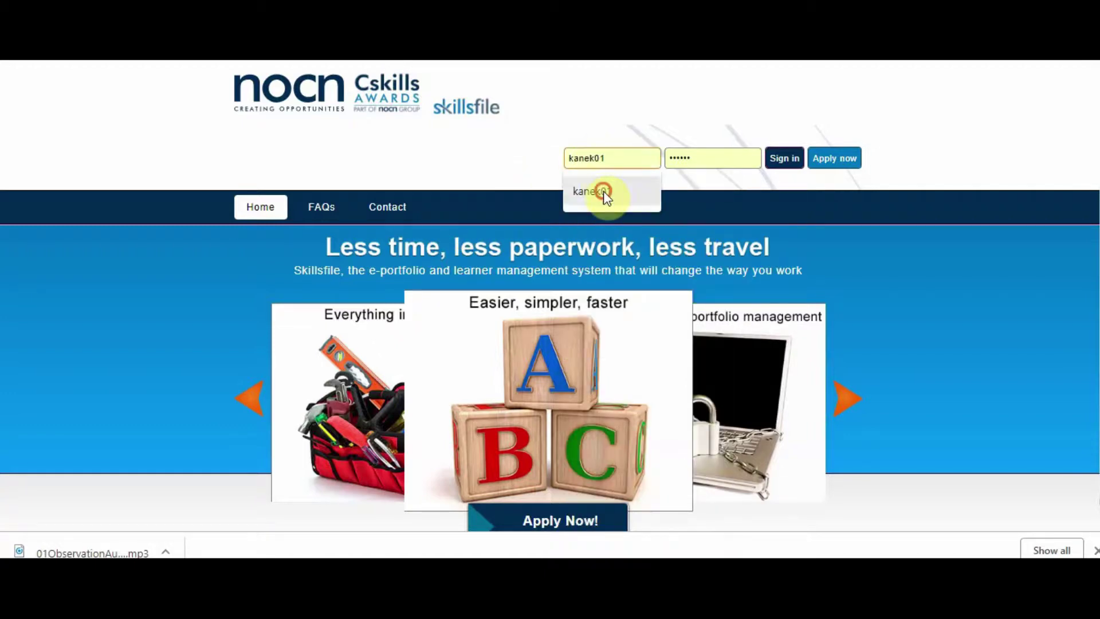
click(603, 191)
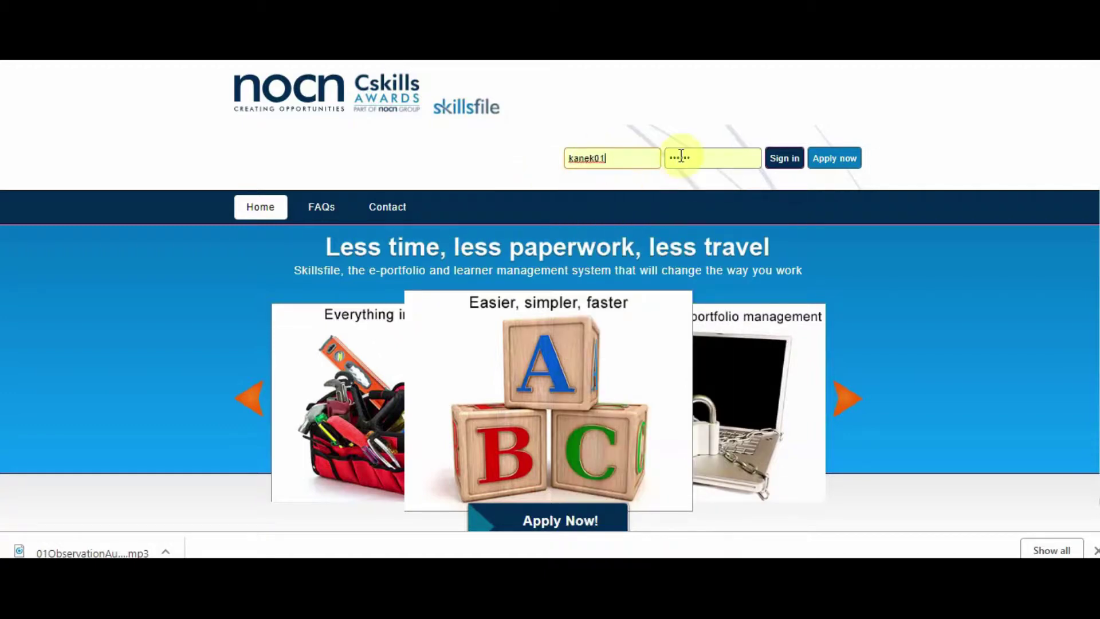
click(665, 155)
key(BackSpace)
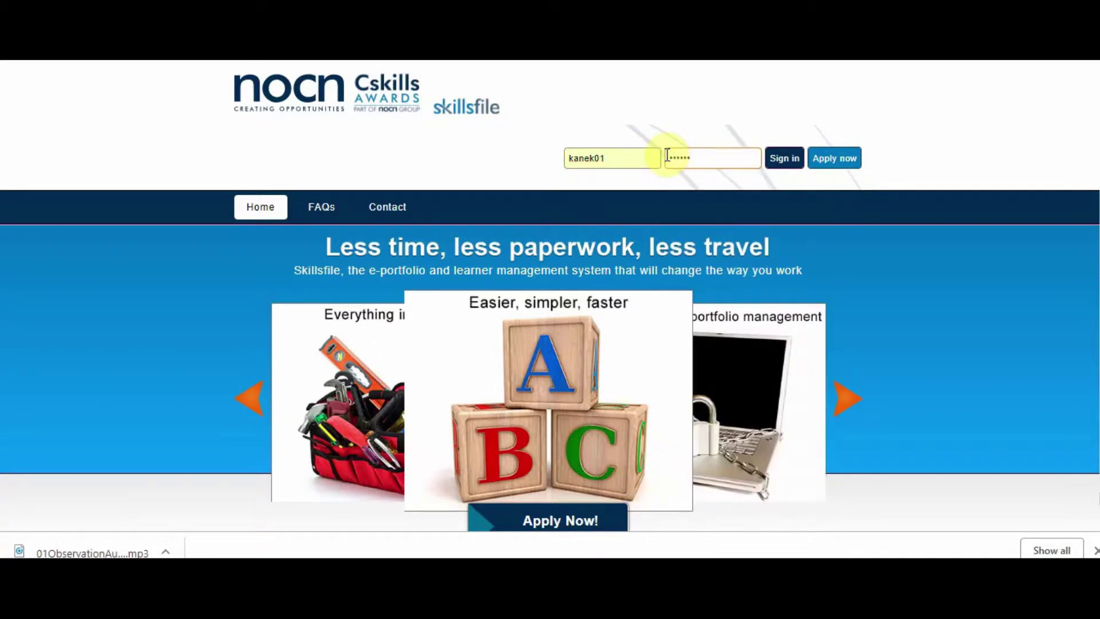
click(605, 163)
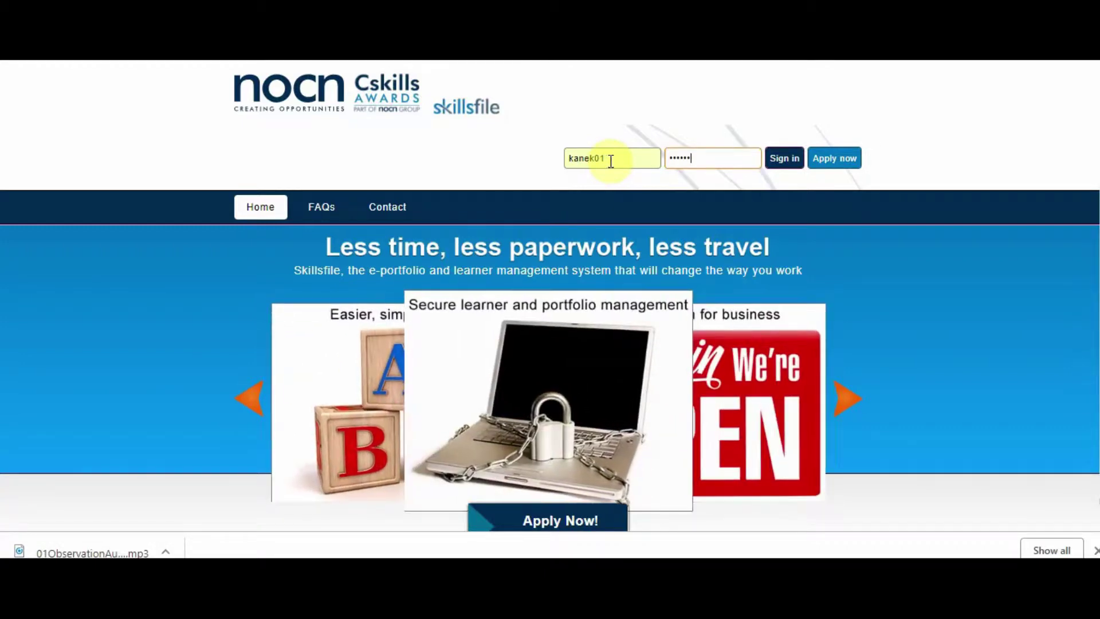
click(706, 161)
click(789, 168)
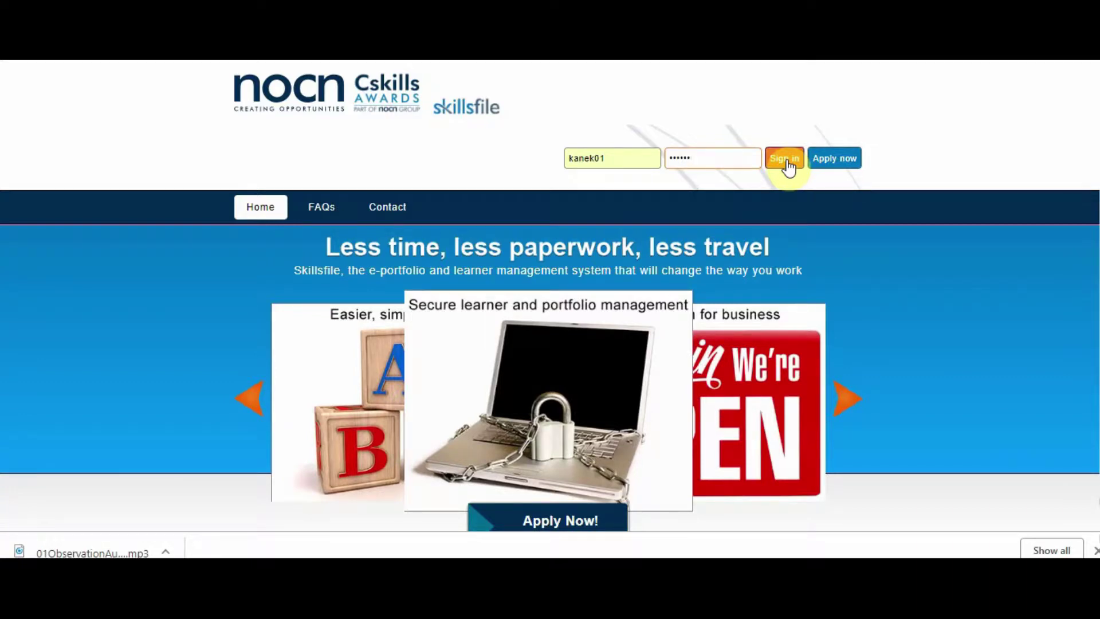
click(789, 168)
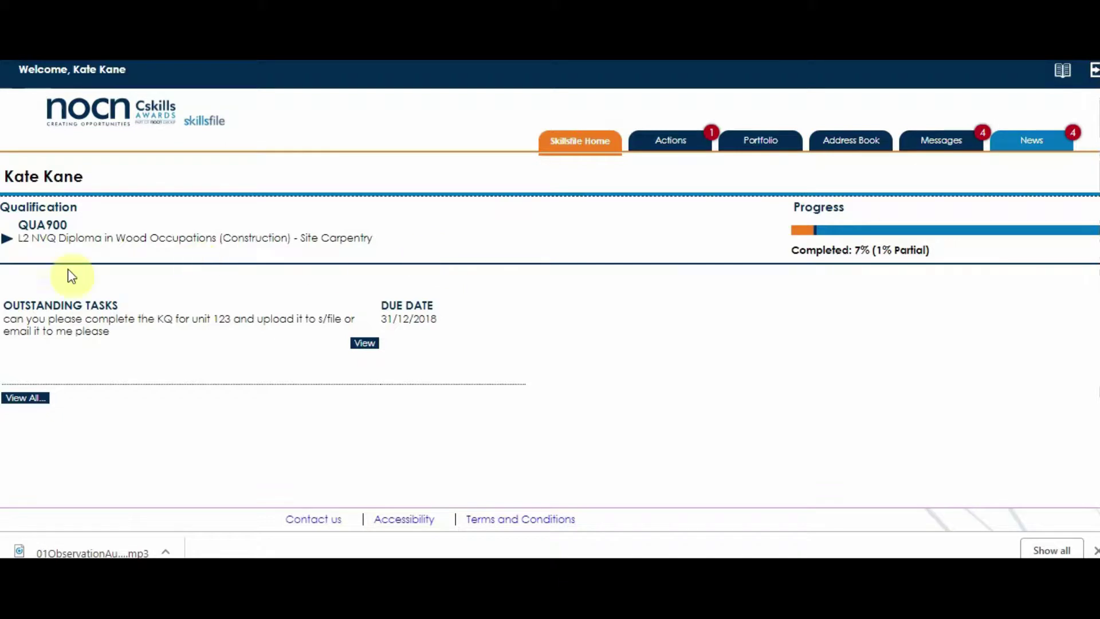
Step: Expand and collapse the qualification's units, then view the 'knowledge question 1' task details
click(7, 240)
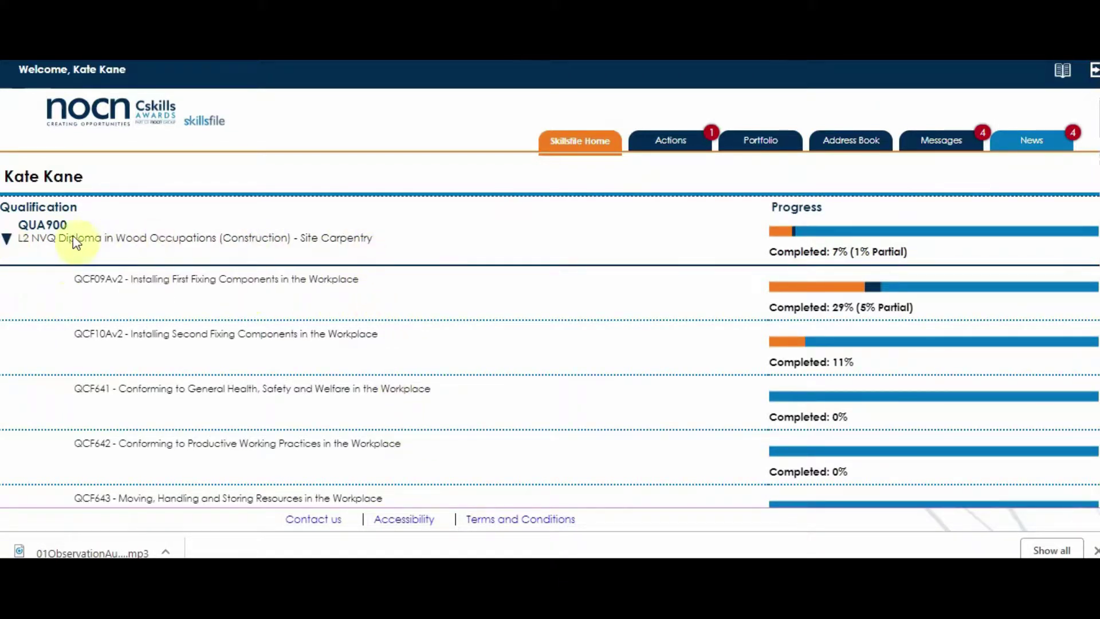
click(8, 238)
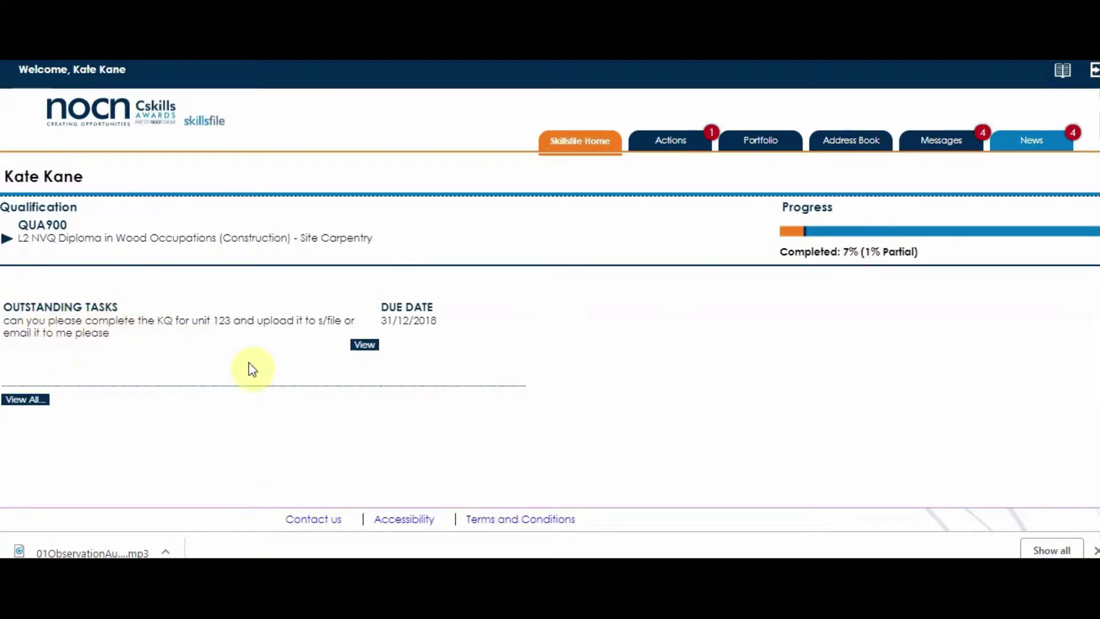
click(365, 345)
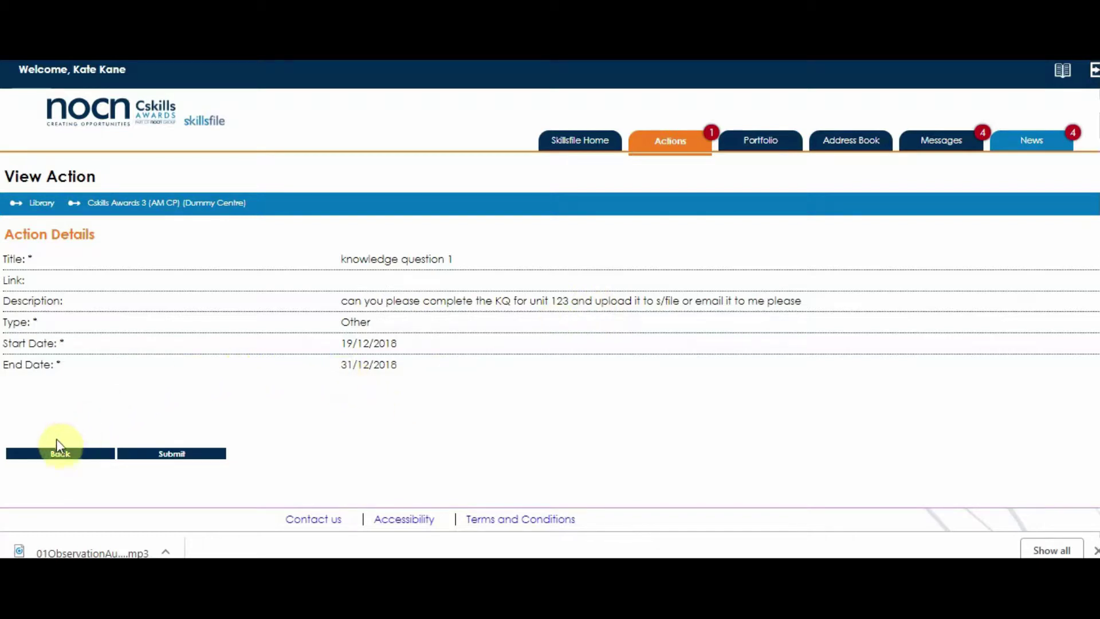
Step: Leave the action details and go to the learner's Portfolio page
click(56, 454)
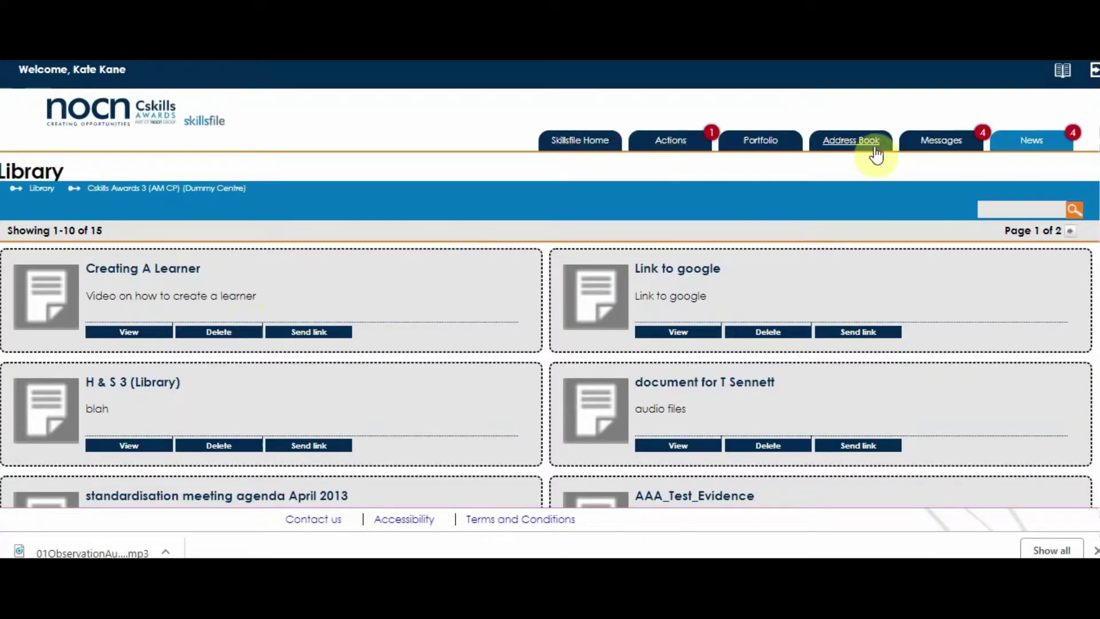
click(761, 142)
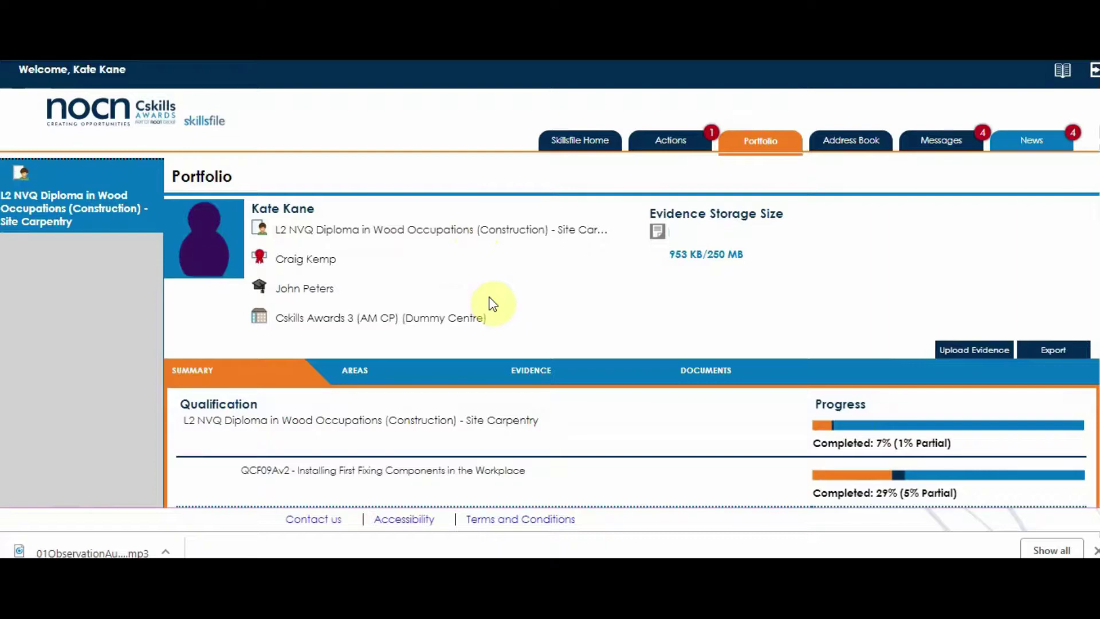
Step: Use Upload Evidence on the Portfolio page to bring up a new evidence form
scroll(493, 304, down, 3)
scroll(492, 304, up, 3)
click(983, 359)
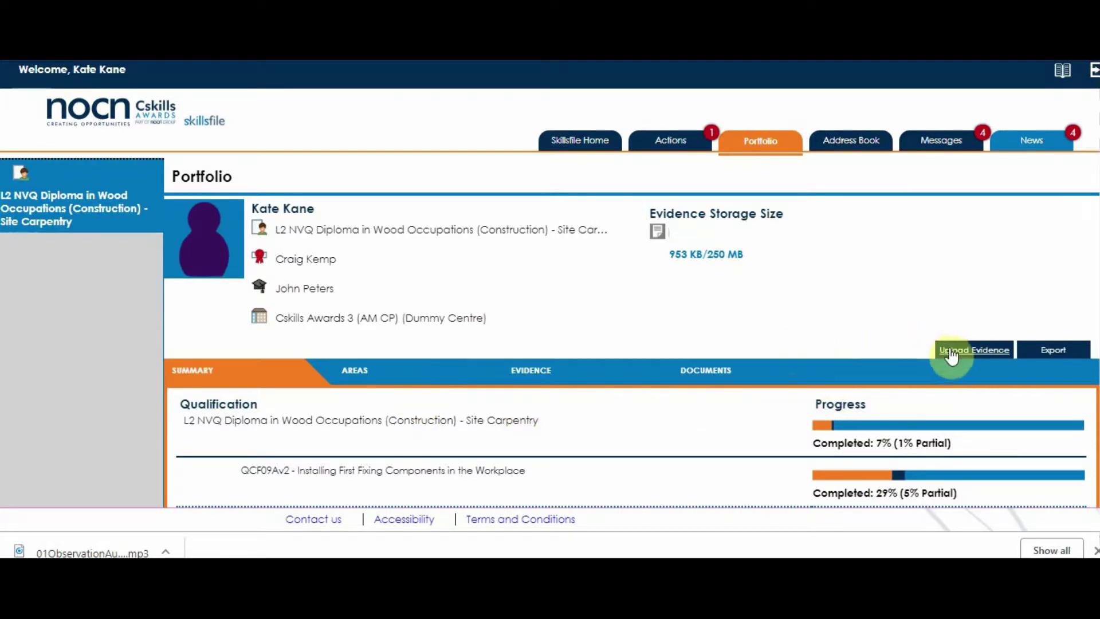
click(955, 357)
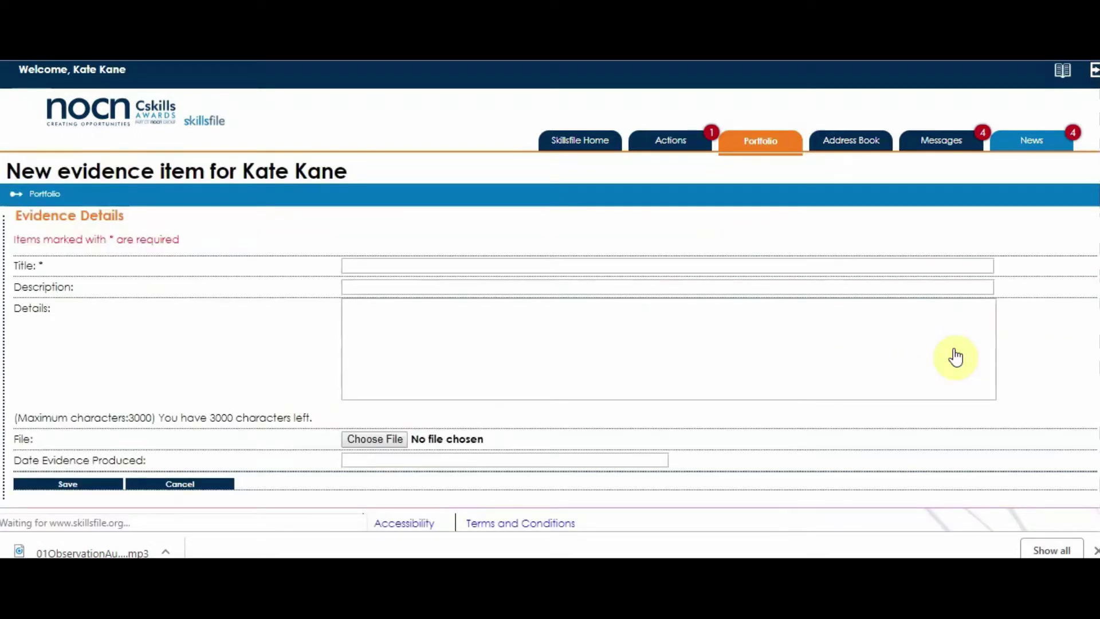
Step: Title the evidence 'accident on site near London' and describe the attached site document
click(412, 265)
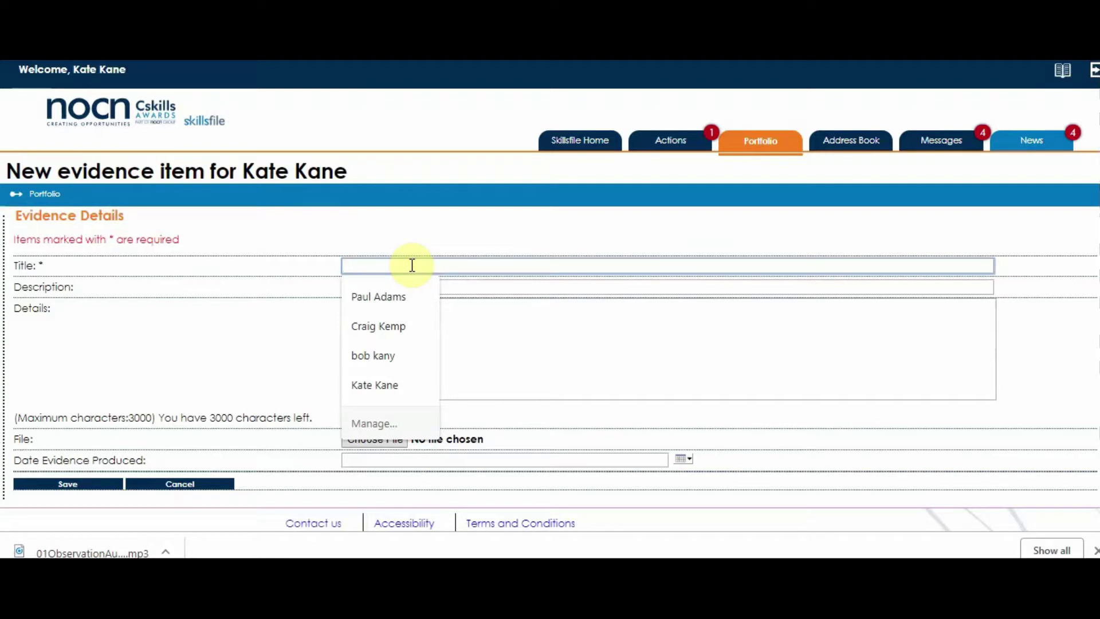
text(accident)
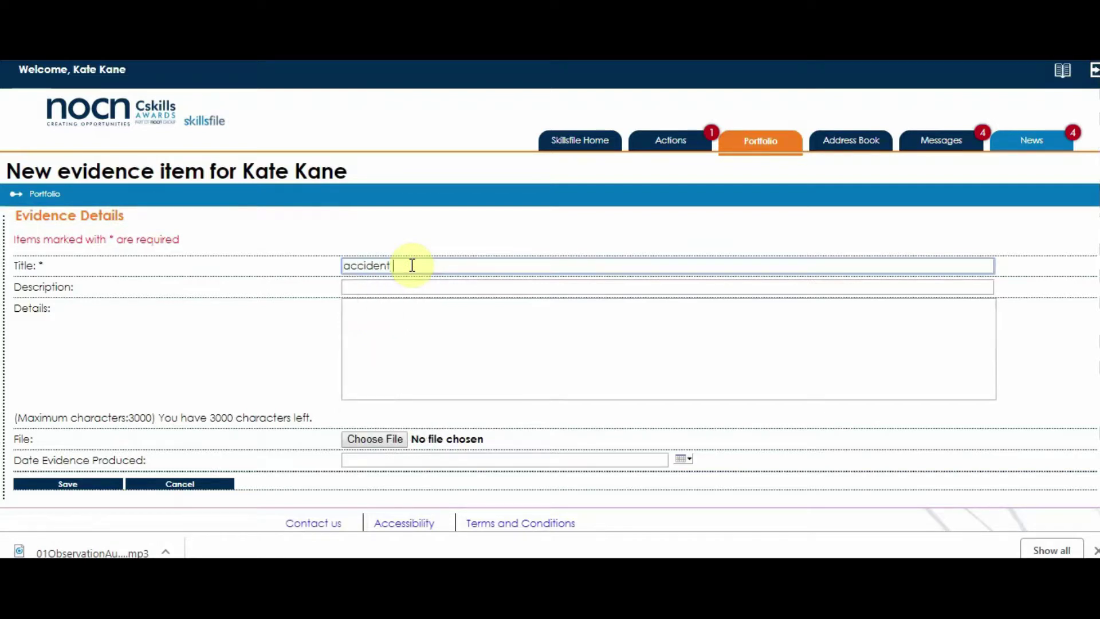
text( on site near London)
click(390, 315)
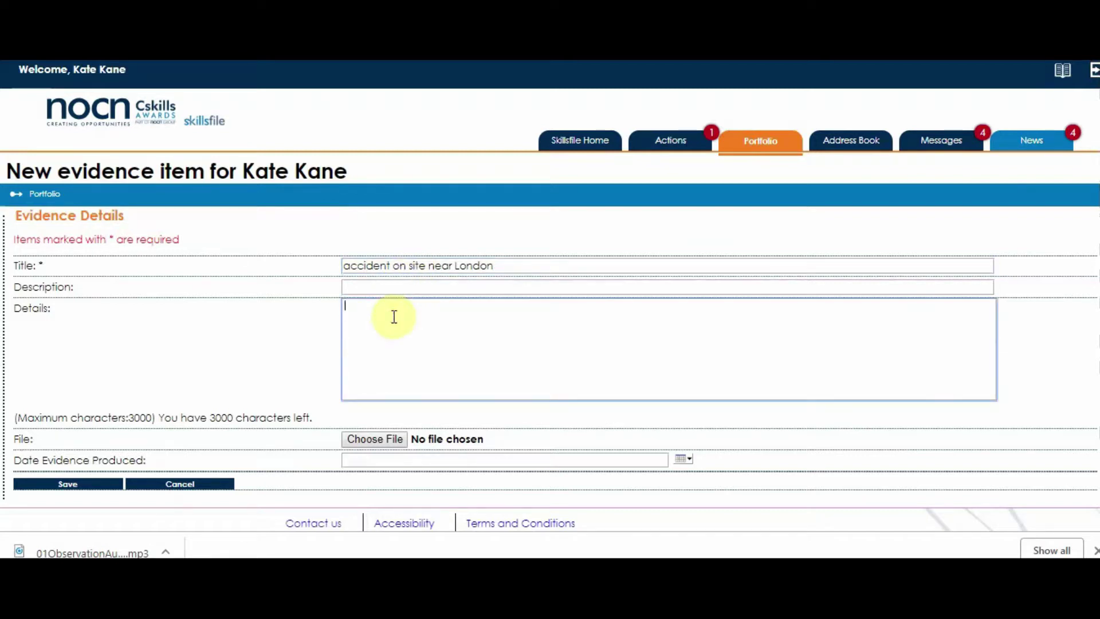
text(i have attched)
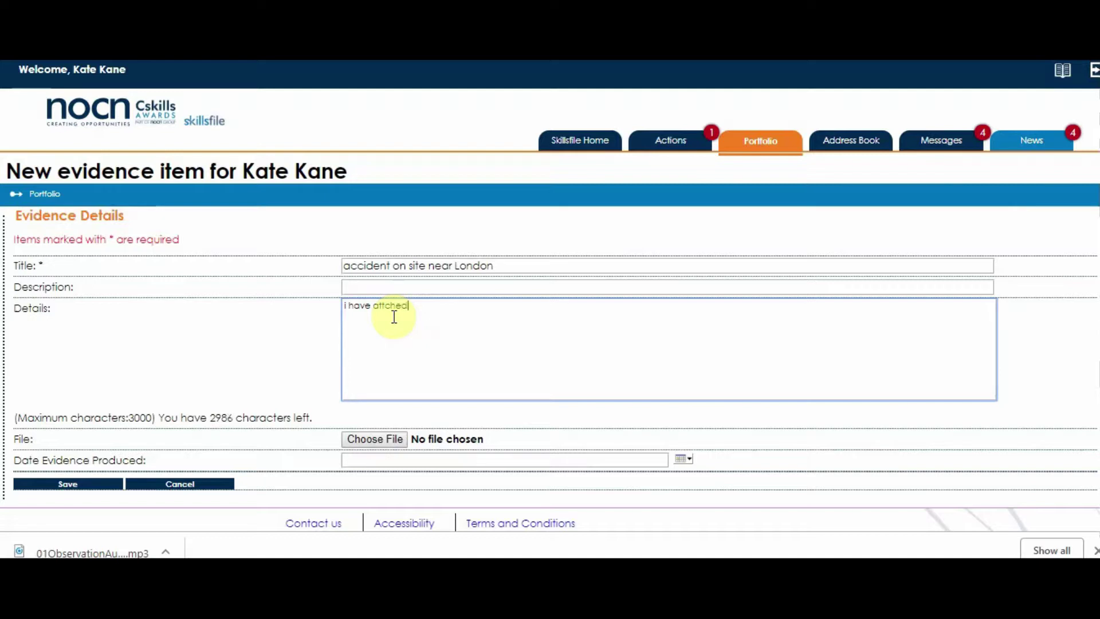
key(Left)
key(Left)
key(Left)
key(Left)
text(ached)
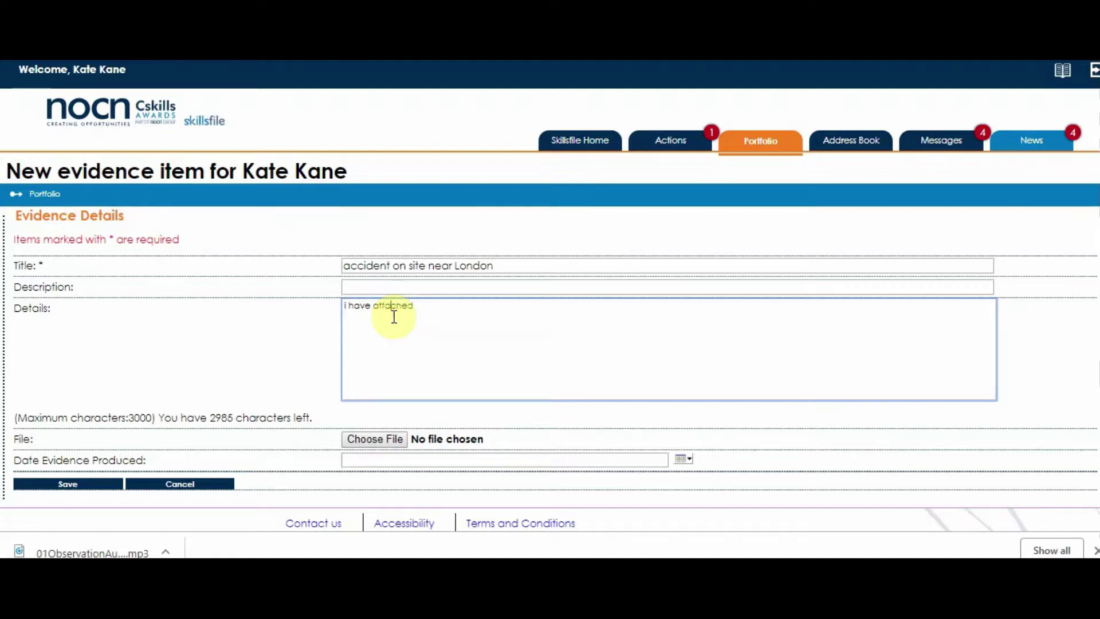
text( a document that details )
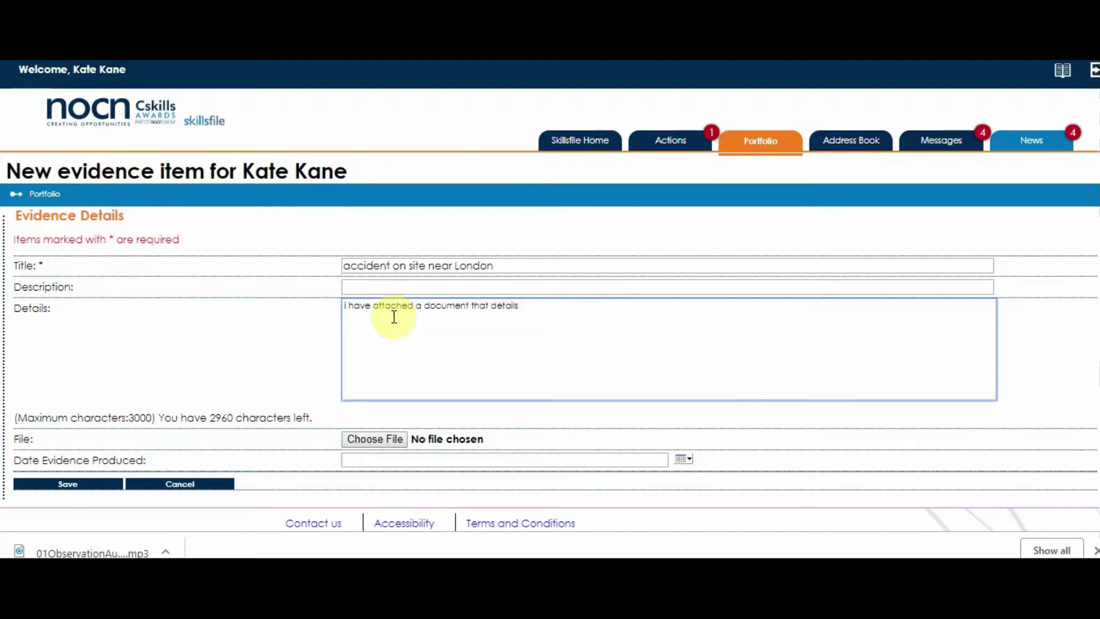
text(what happened on sit)
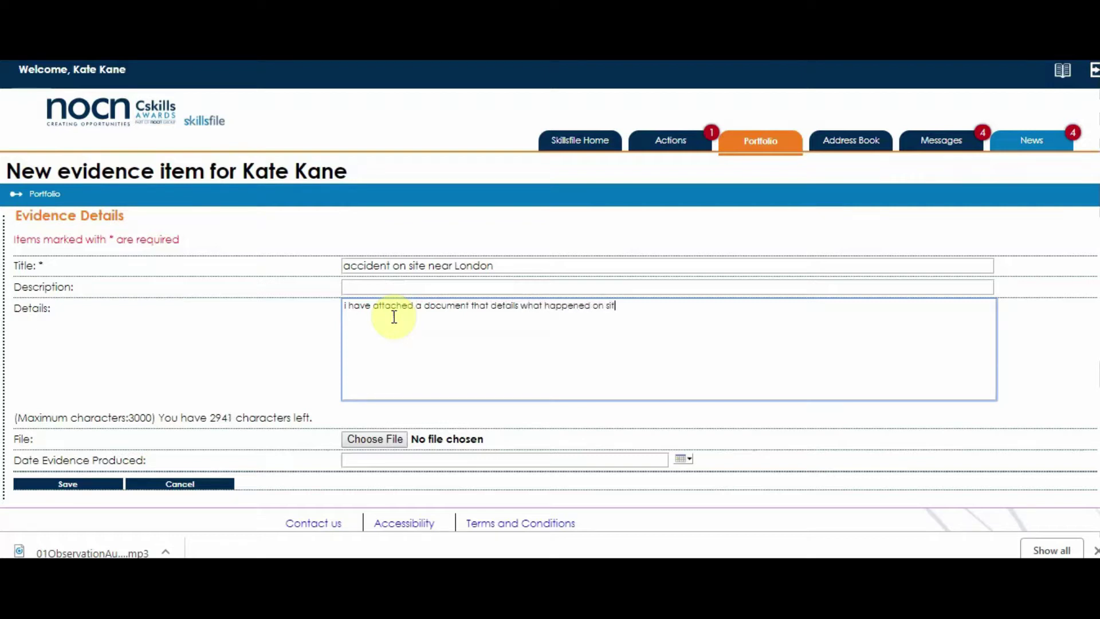
text(e yesterday)
Step: Attach 'Test evidence 1.docx', set the produced date to 18/12/2018, and save
click(378, 440)
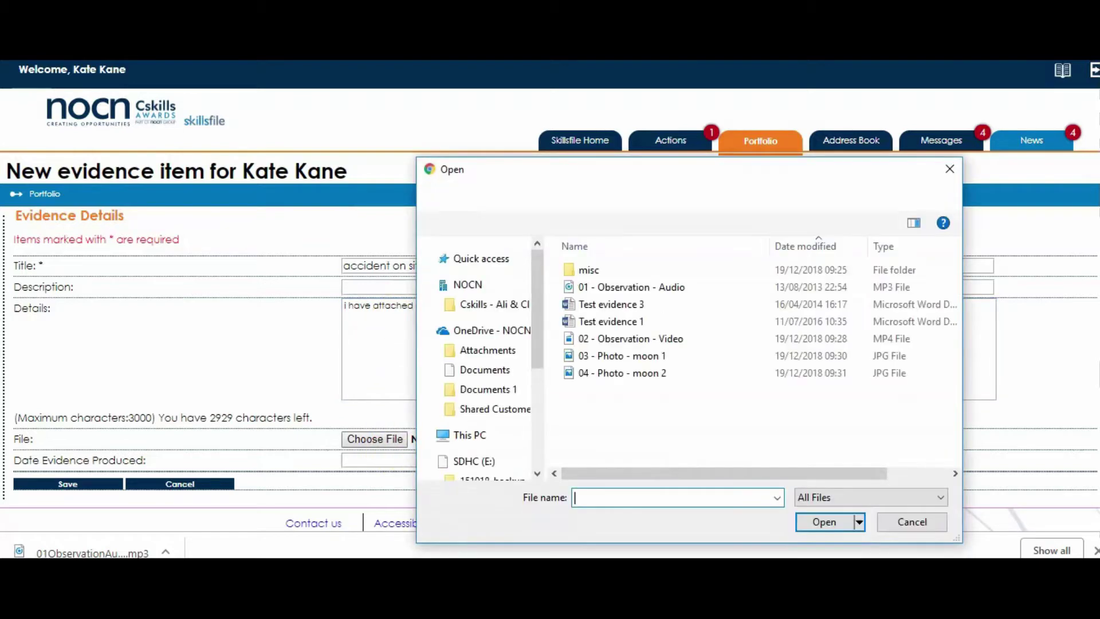
click(610, 302)
click(616, 321)
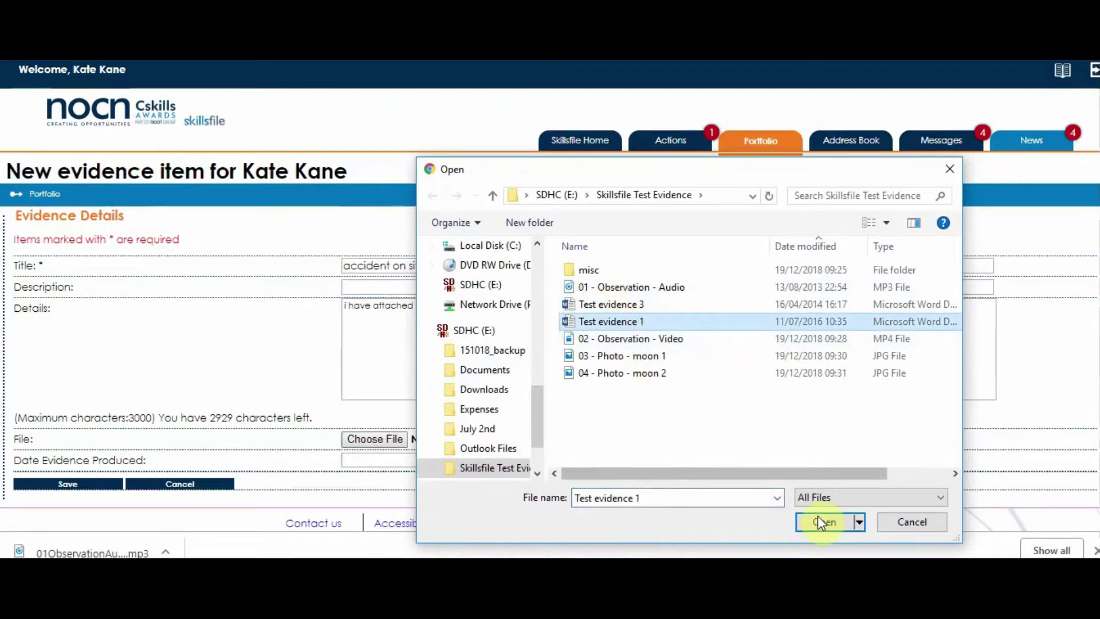
click(823, 521)
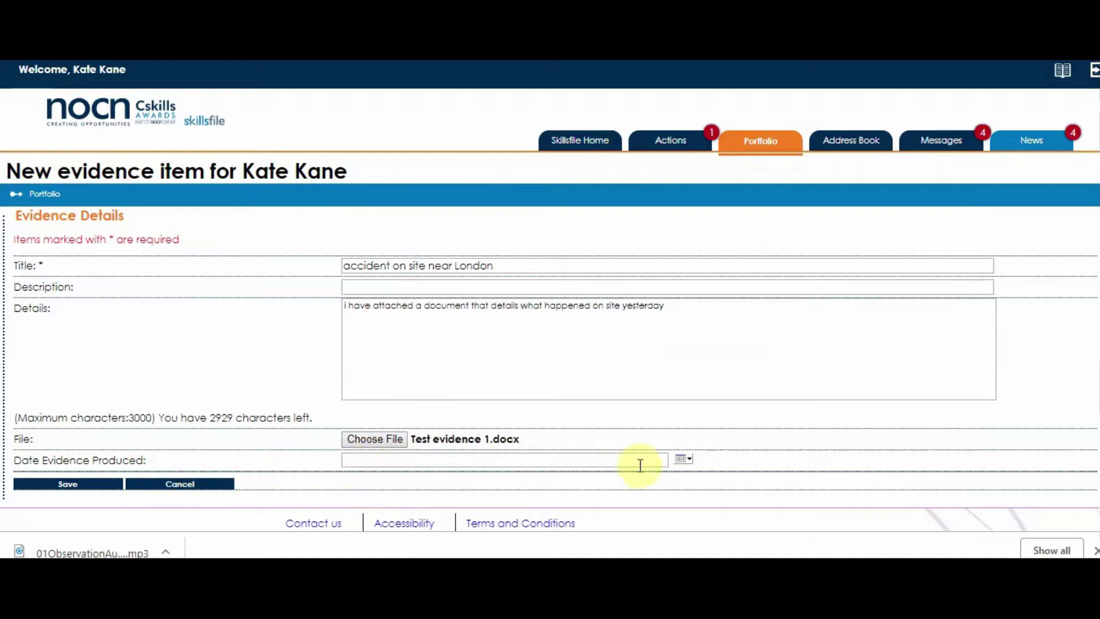
click(682, 459)
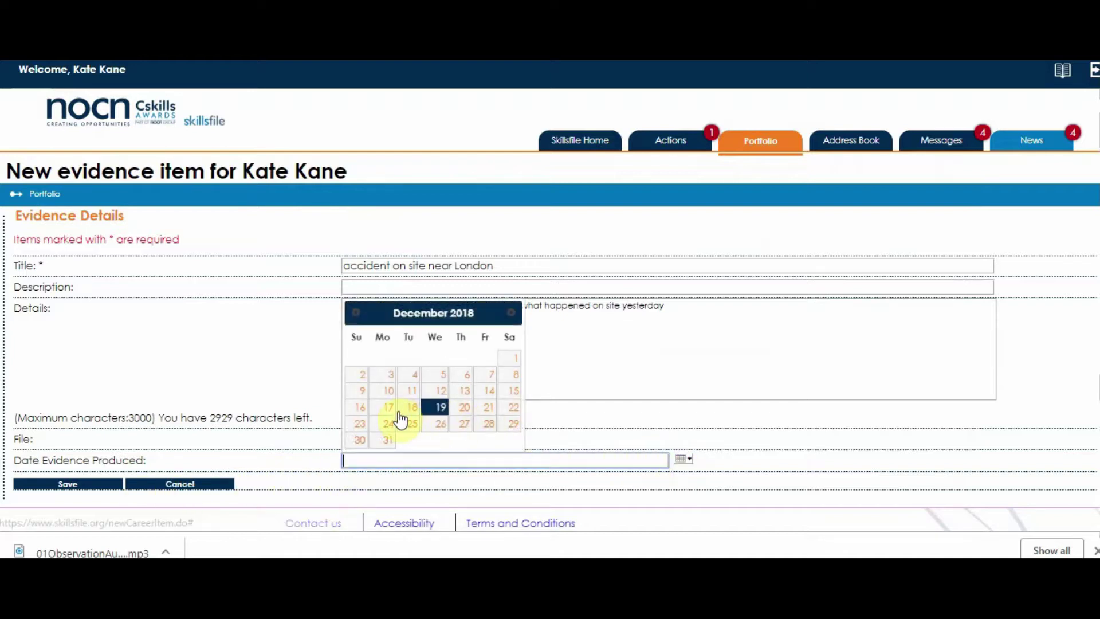
click(412, 407)
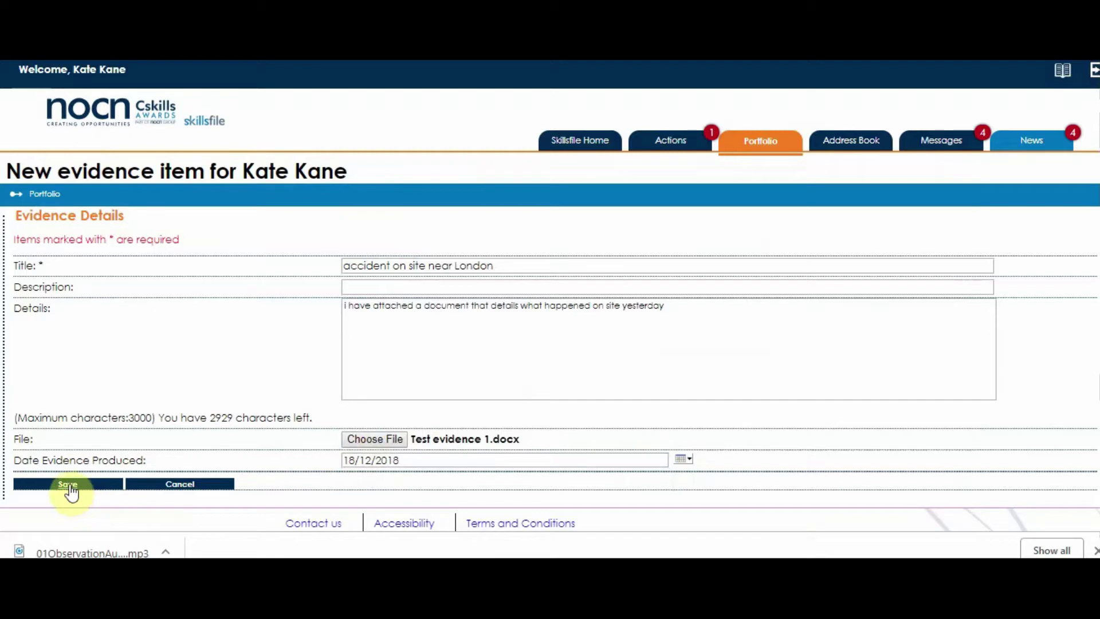
click(64, 485)
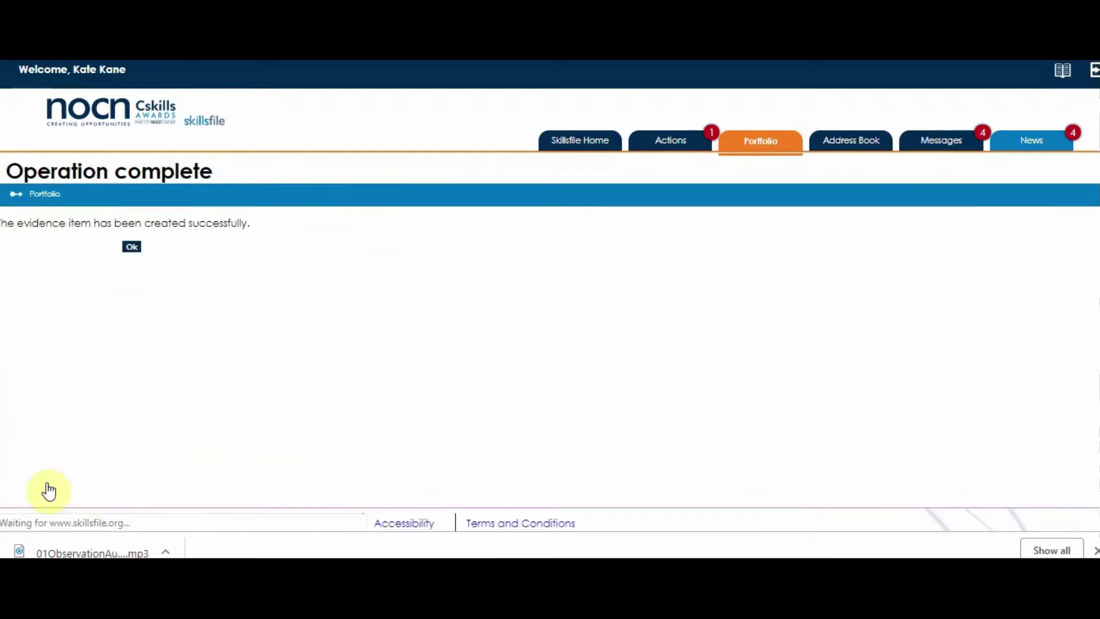
Step: Return to the portfolio and check the new evidence item appears in the Evidence list
click(129, 251)
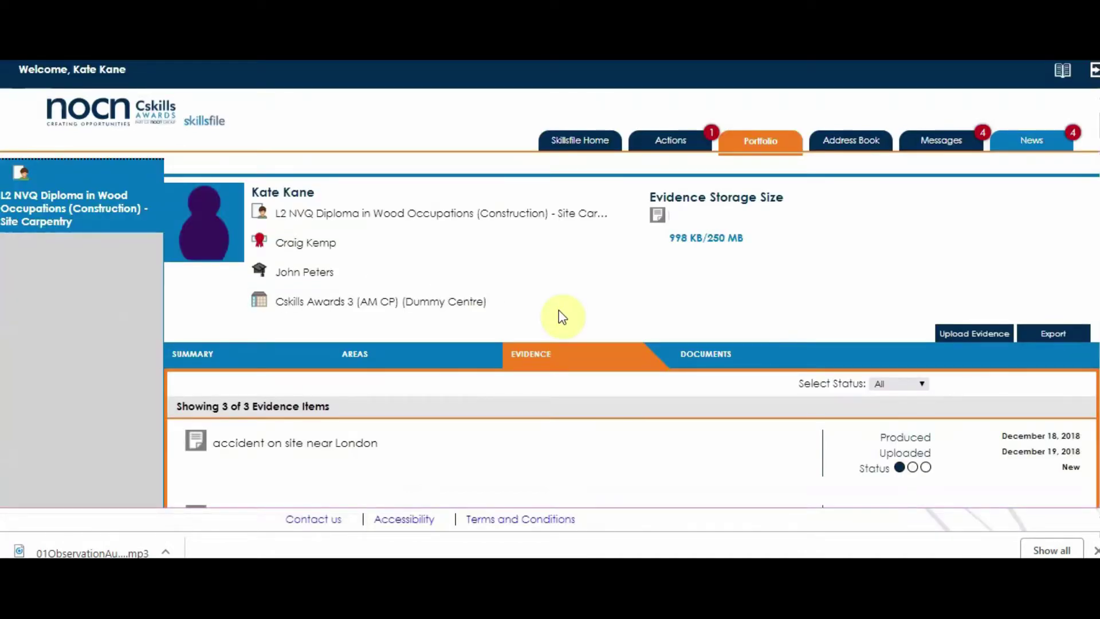
scroll(448, 458, down, 3)
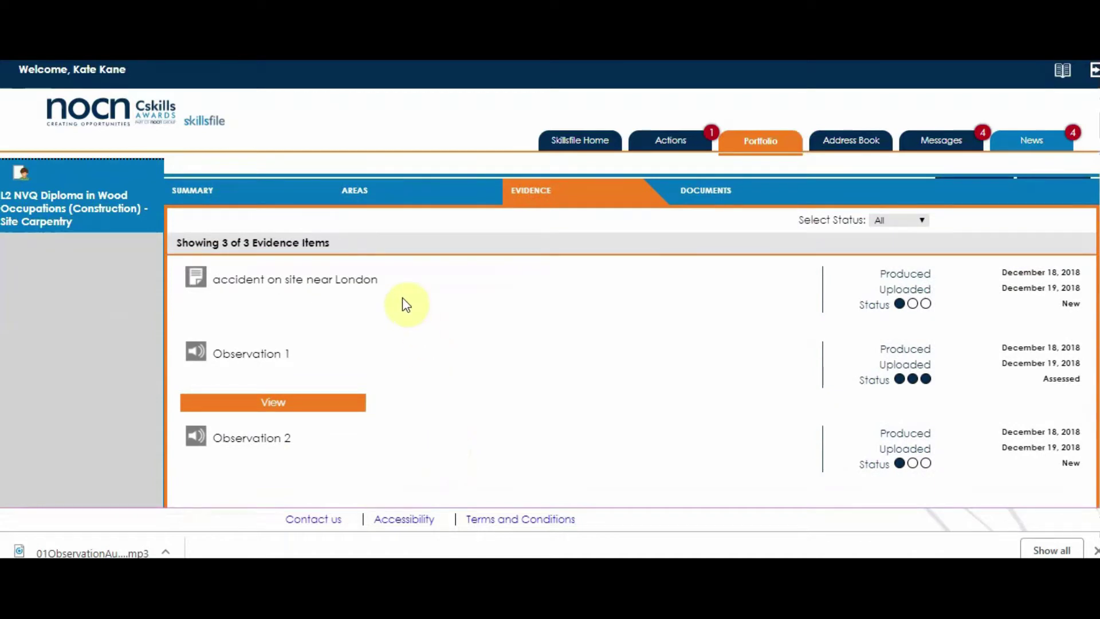
scroll(402, 299, up, 3)
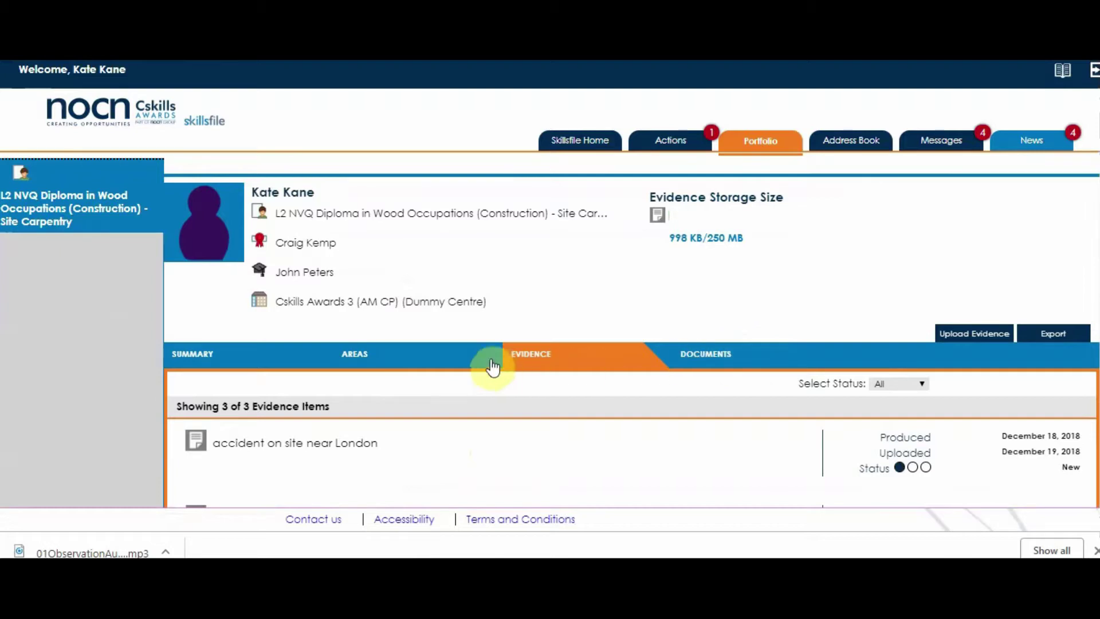
Step: Show and scroll through the qualification progress Summary
click(195, 356)
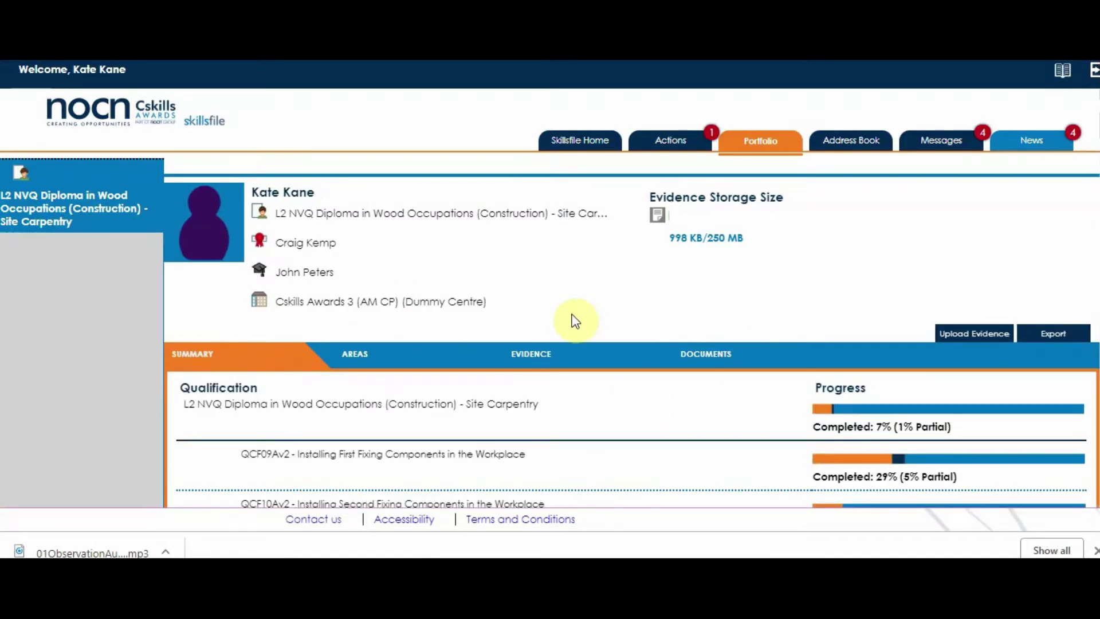
scroll(576, 321, down, 4)
scroll(576, 321, up, 4)
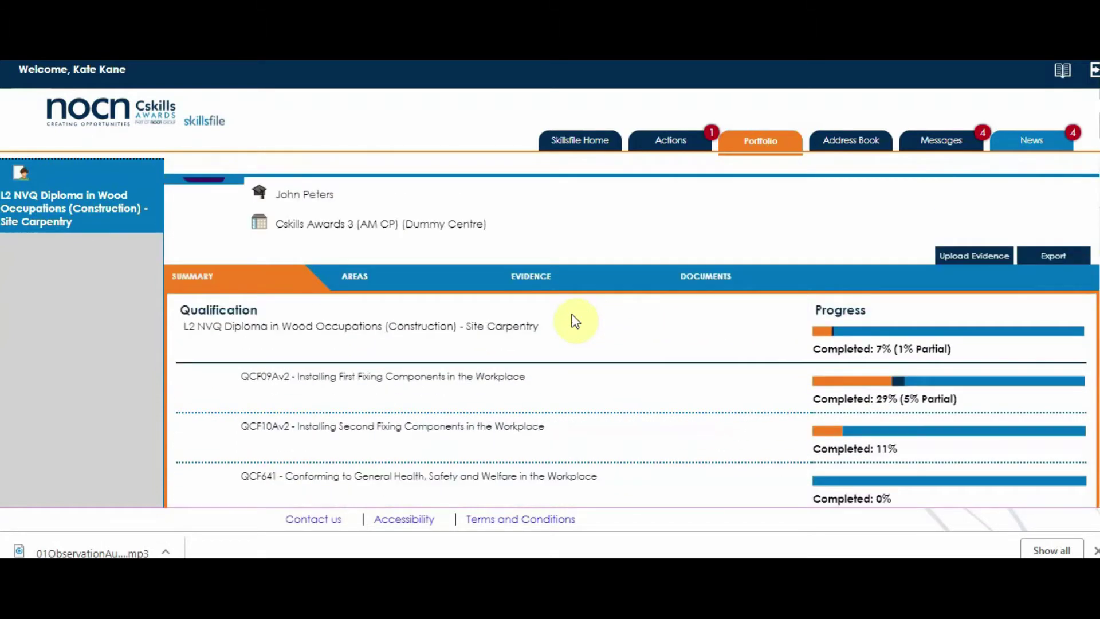
scroll(575, 321, down, 4)
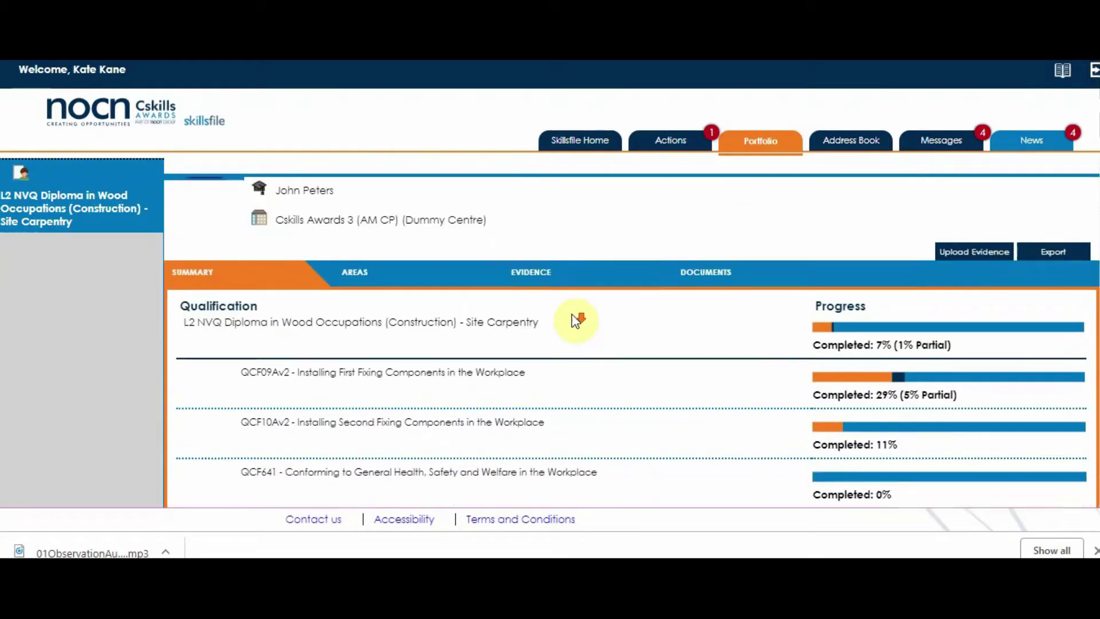
scroll(576, 318, up, 4)
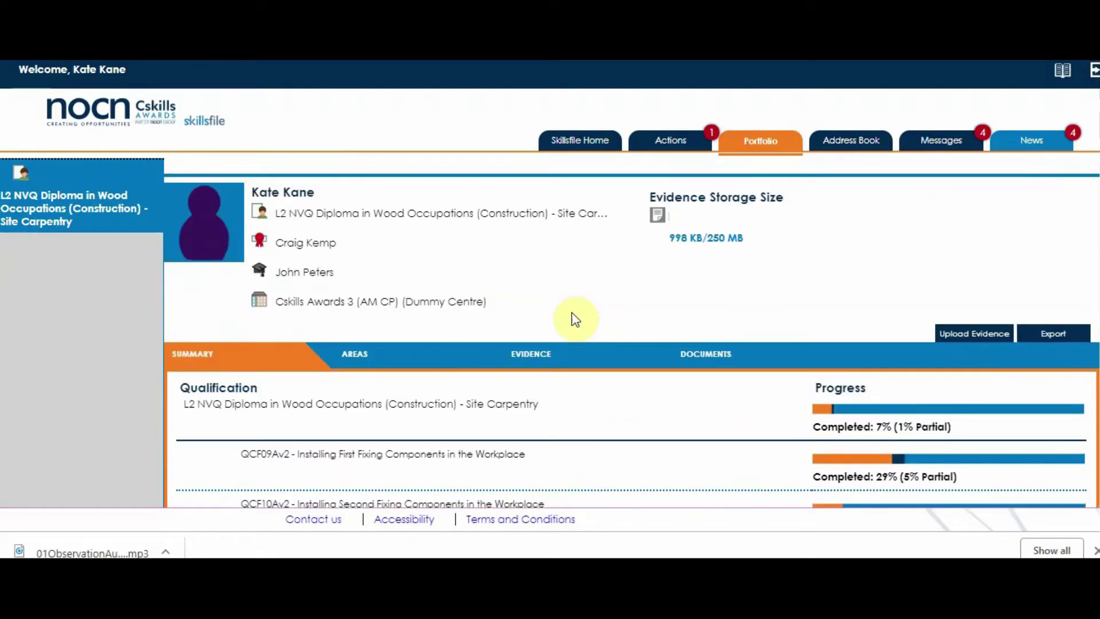
Step: Open the Areas tab and scroll through the QCF09Av2 criteria sufficiency rows
click(360, 355)
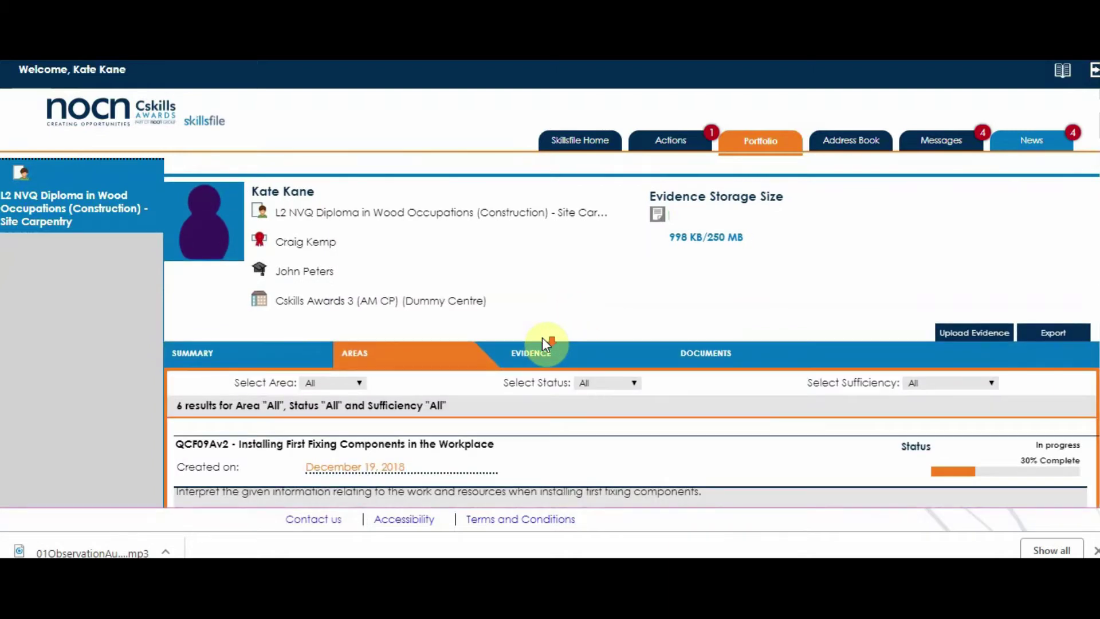
scroll(544, 341, down, 3)
scroll(582, 344, down, 2)
scroll(583, 344, up, 1)
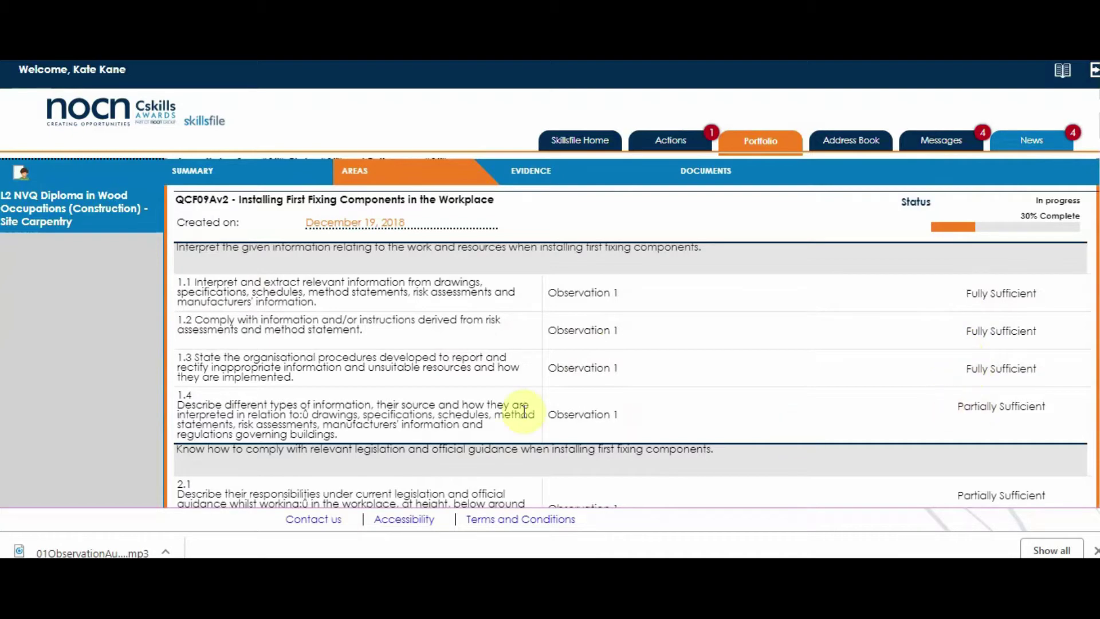
scroll(458, 408, down, 1)
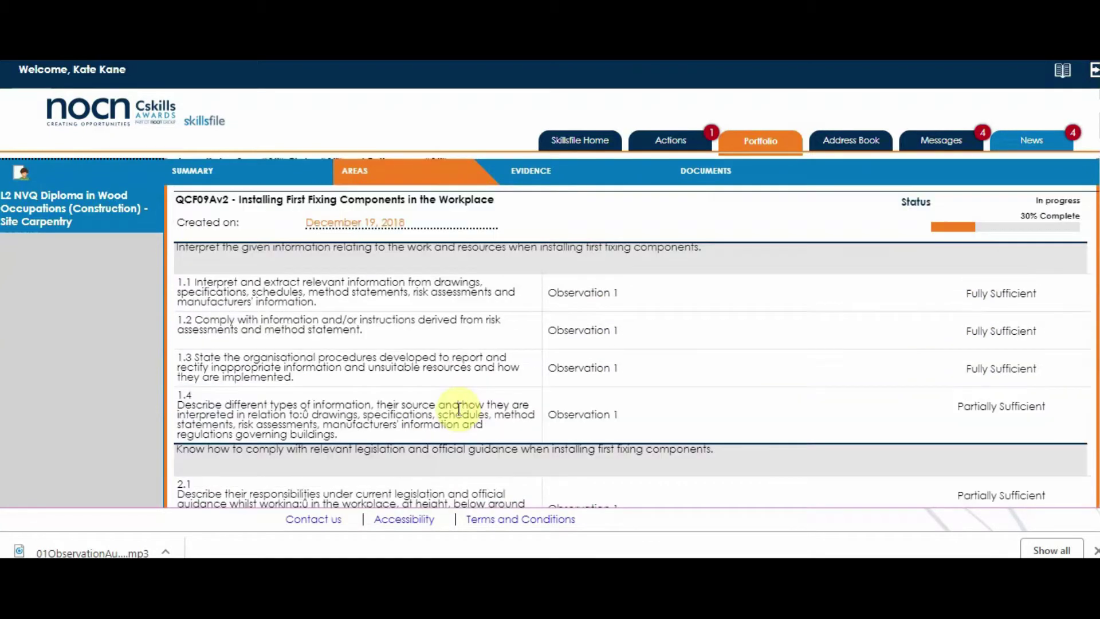
scroll(458, 408, up, 5)
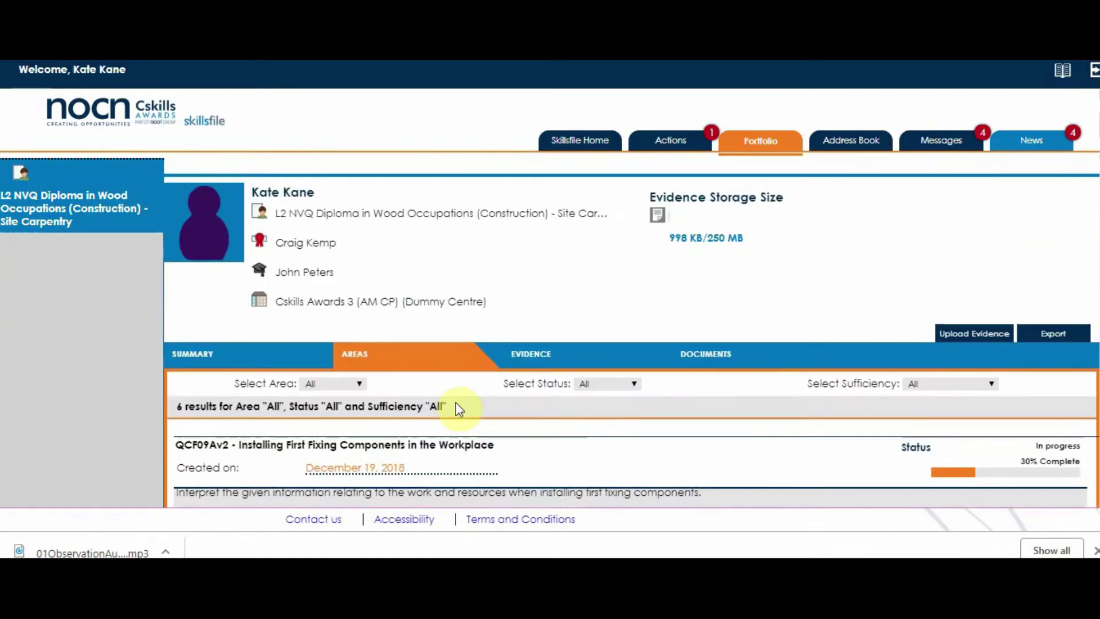
scroll(456, 402, down, 6)
scroll(454, 395, up, 4)
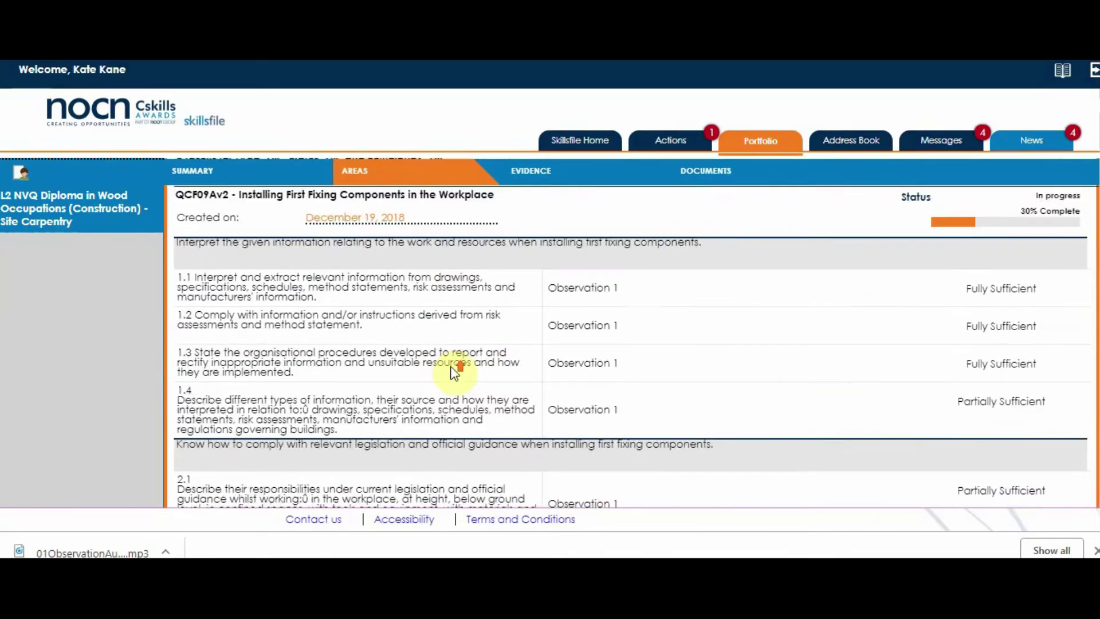
scroll(454, 389, up, 3)
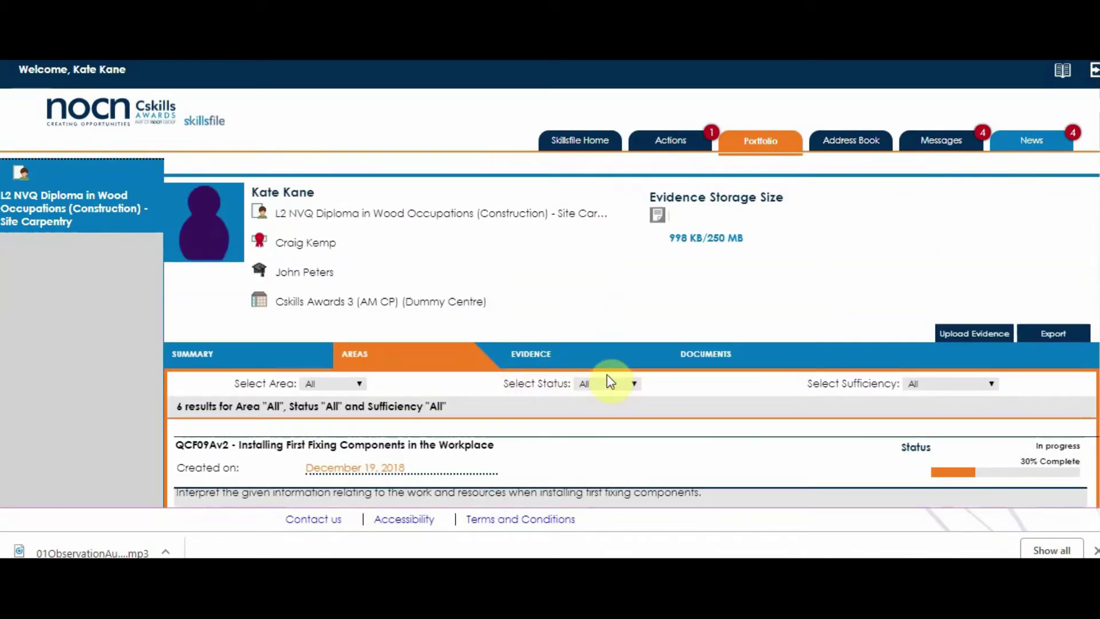
Step: Scroll through the three evidence items, then show the qualification's empty Documents tab
click(527, 357)
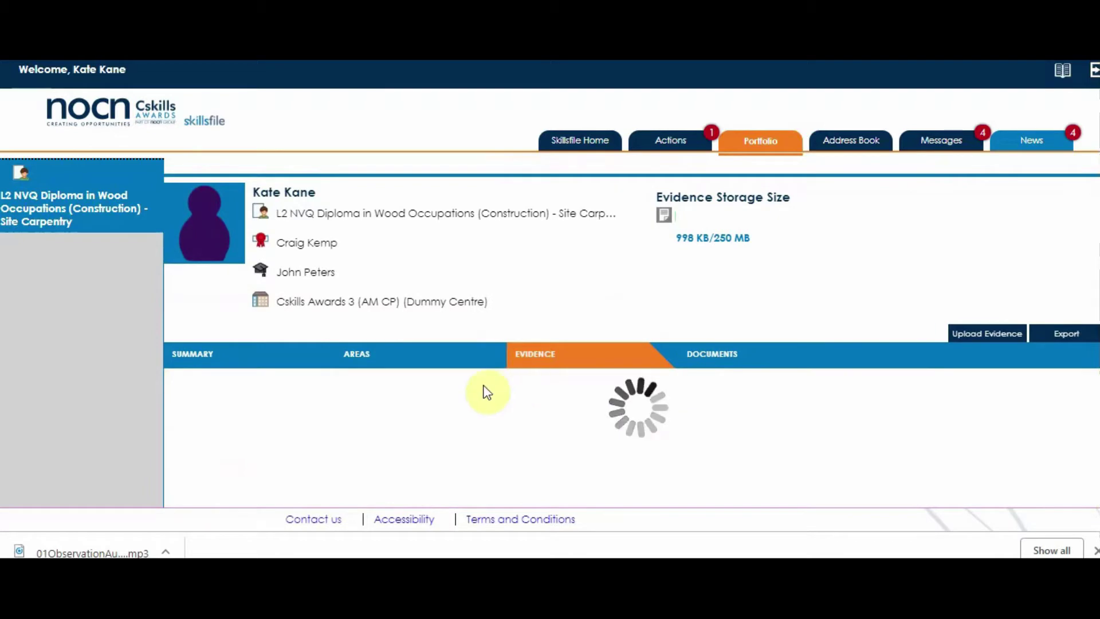
scroll(487, 393, down, 3)
scroll(486, 392, up, 3)
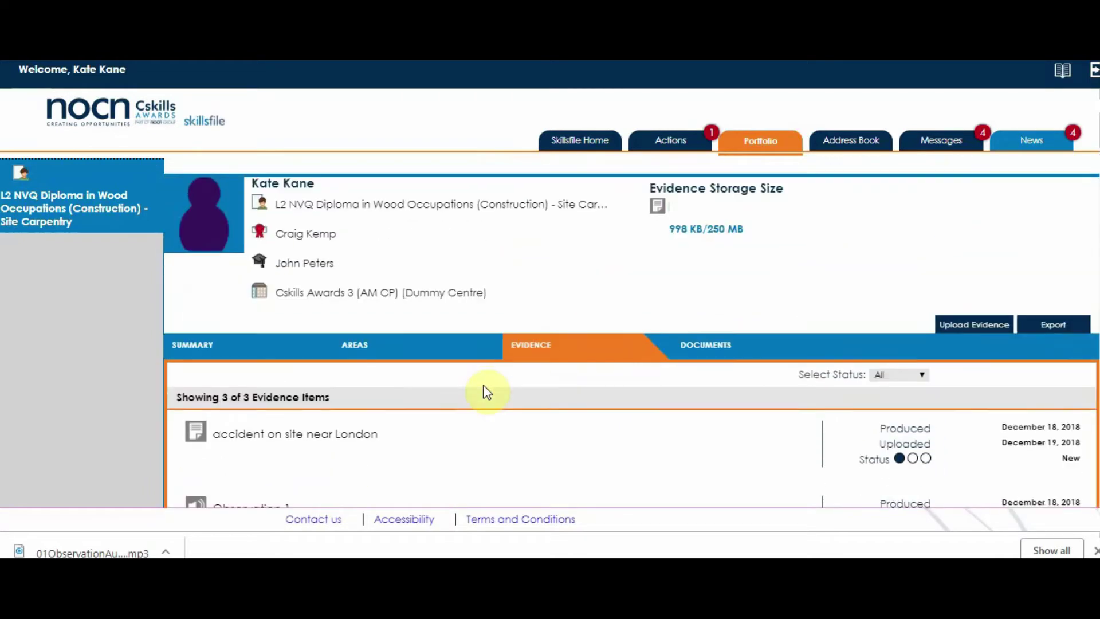
scroll(487, 393, down, 3)
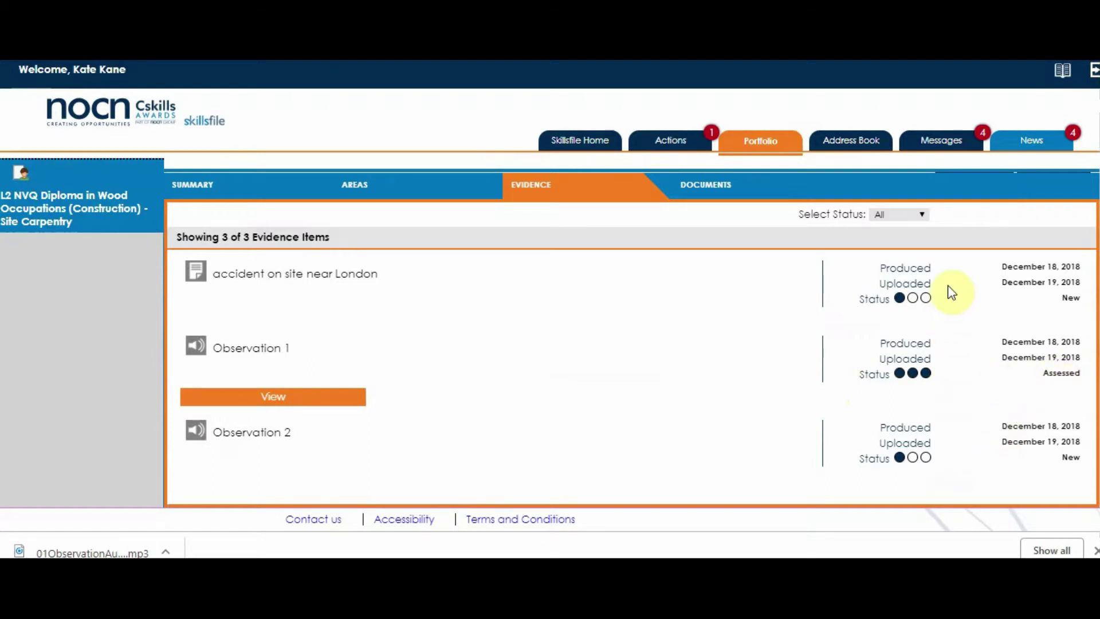
scroll(648, 321, up, 3)
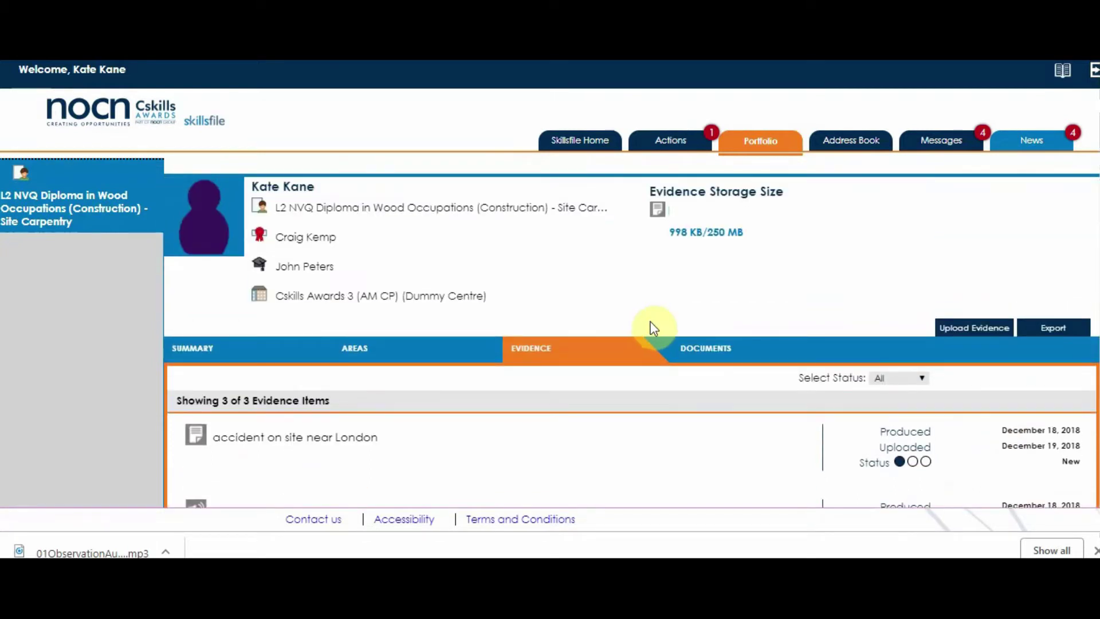
click(704, 350)
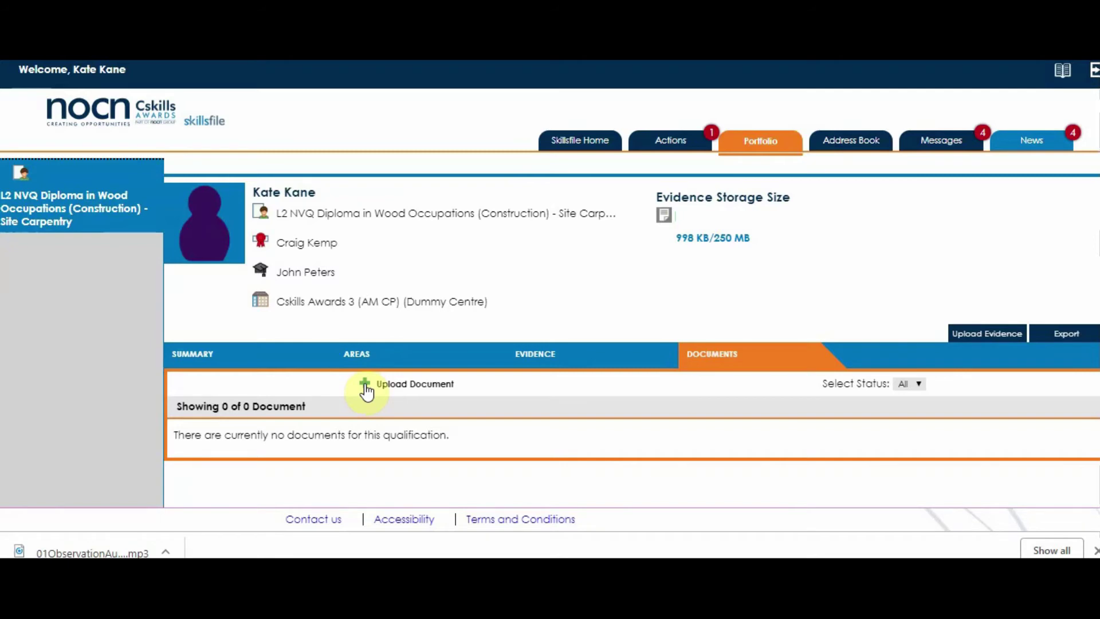
click(367, 388)
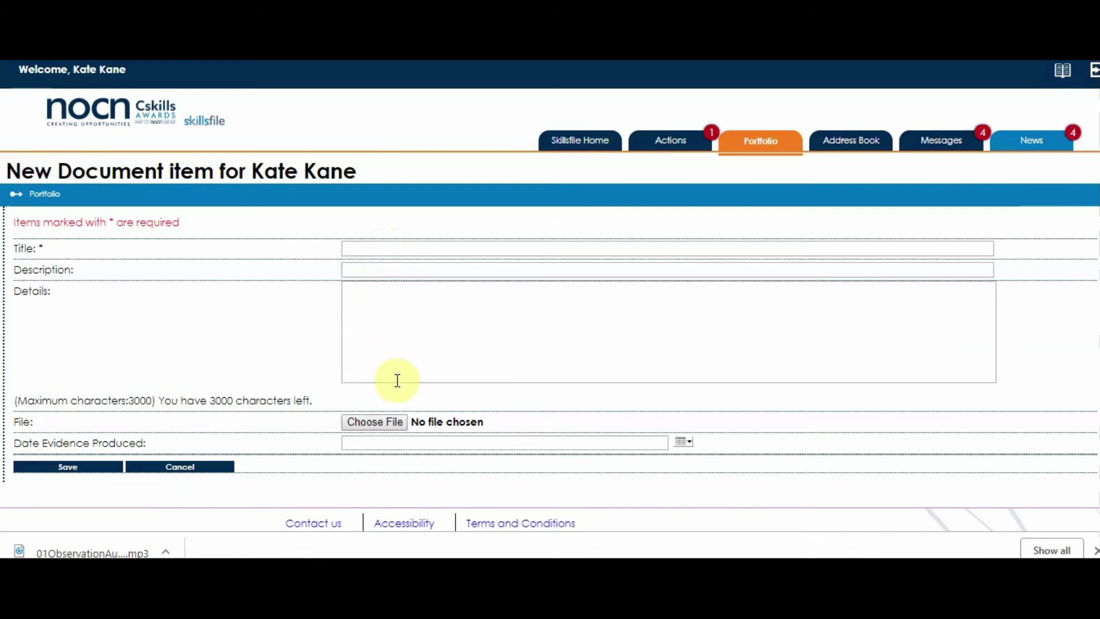
click(388, 249)
click(108, 378)
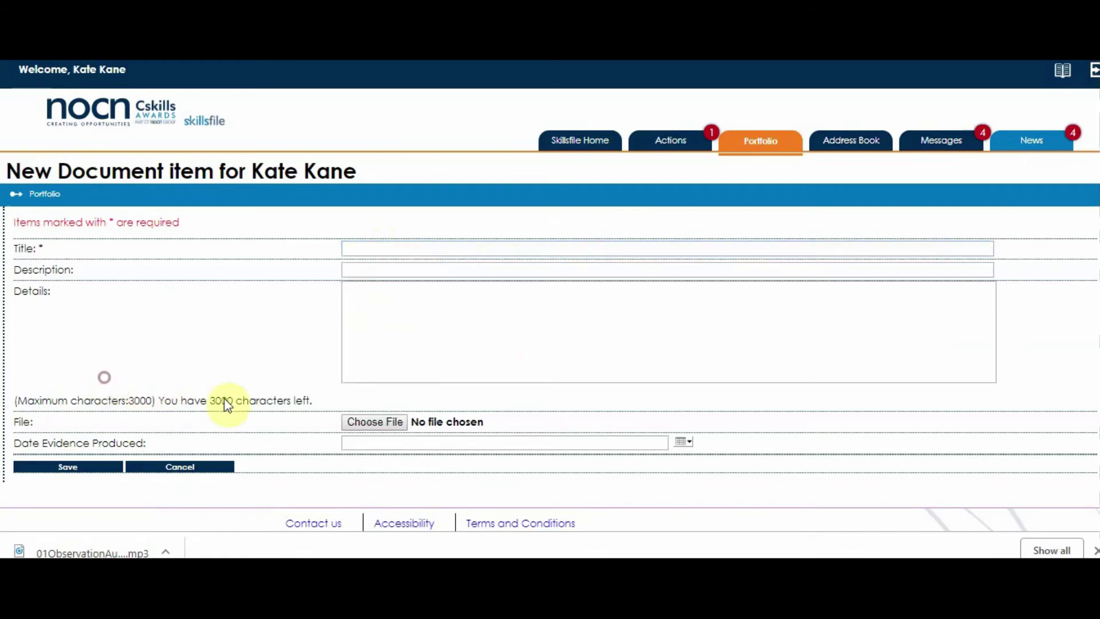
click(177, 466)
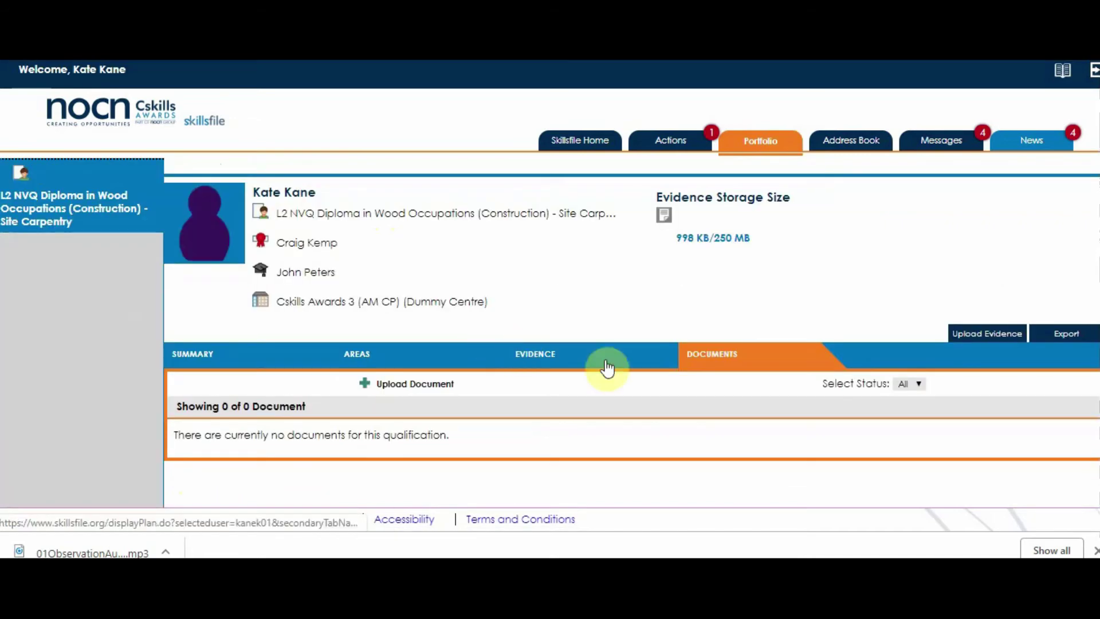